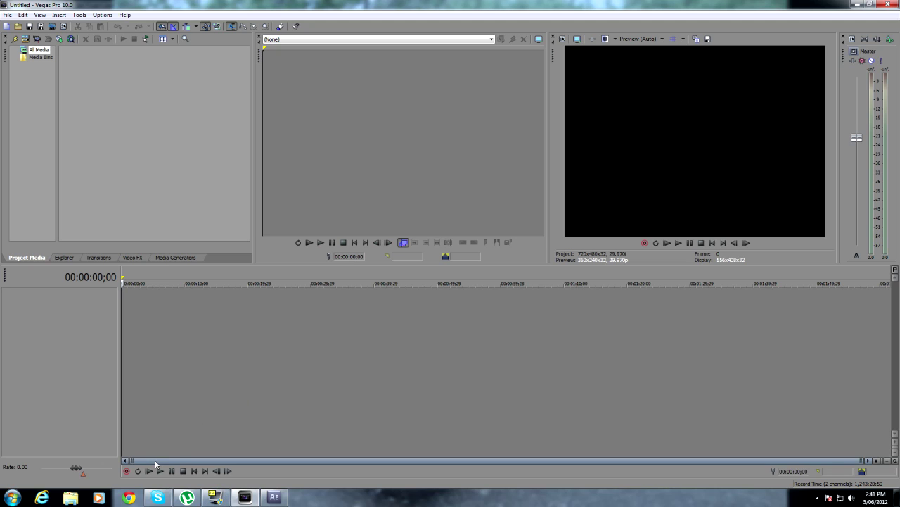
# Launch ArcSoft TotalMedia Extreme from the Start menu and start its Record Video capture module.
pyautogui.click(12, 496)
pyautogui.click(49, 384)
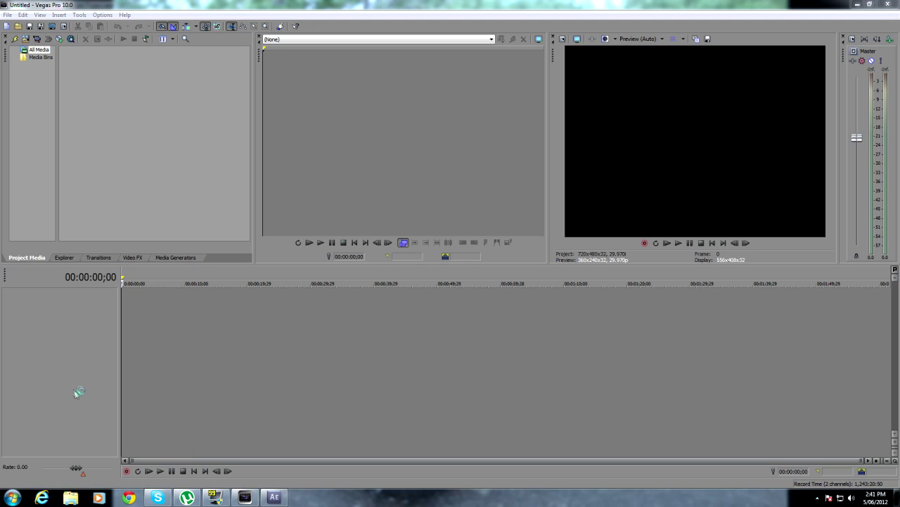
pyautogui.click(405, 232)
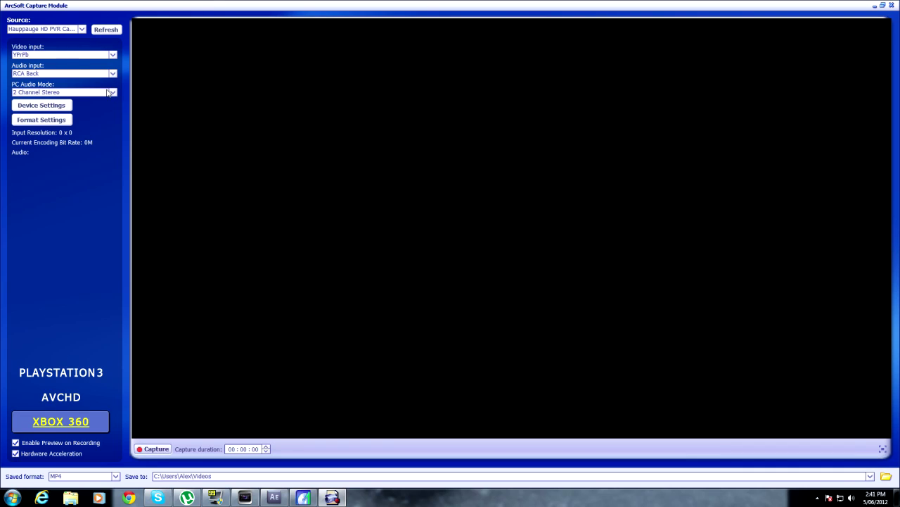
# Review the Hauppauge H.264 encoder's 1280x720, 13.5 Mbps constant-bitrate properties, then return to Vegas.
pyautogui.click(49, 124)
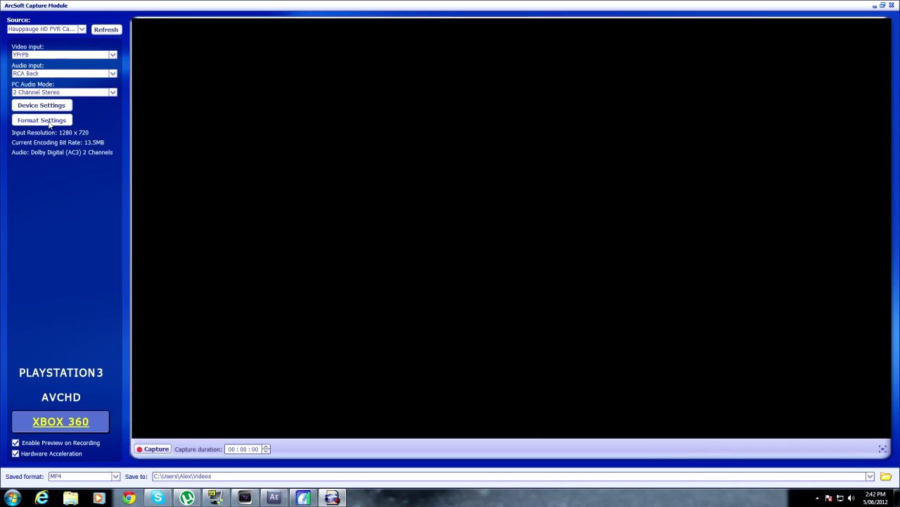
pyautogui.click(50, 124)
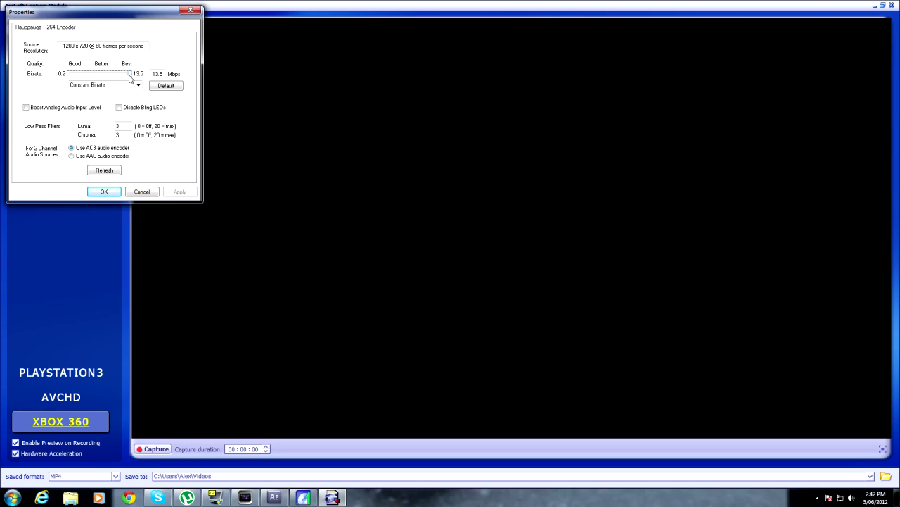
pyautogui.click(104, 192)
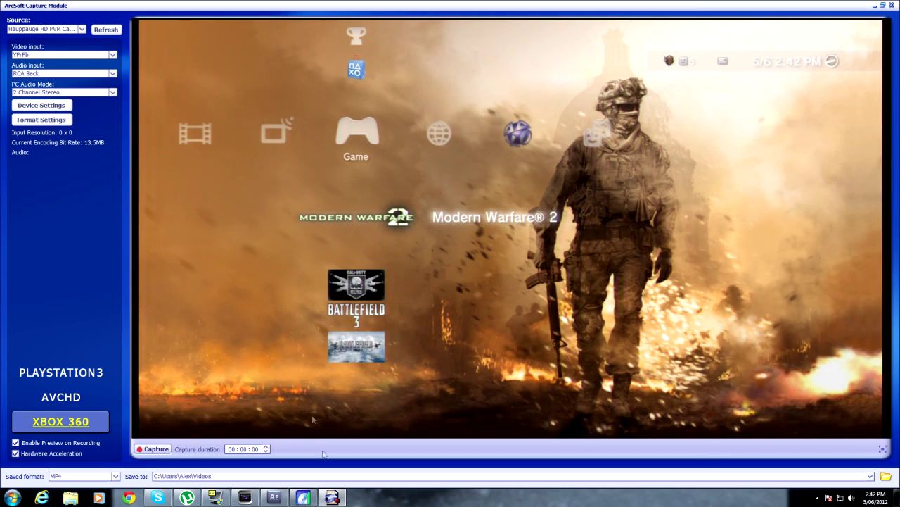
pyautogui.click(244, 497)
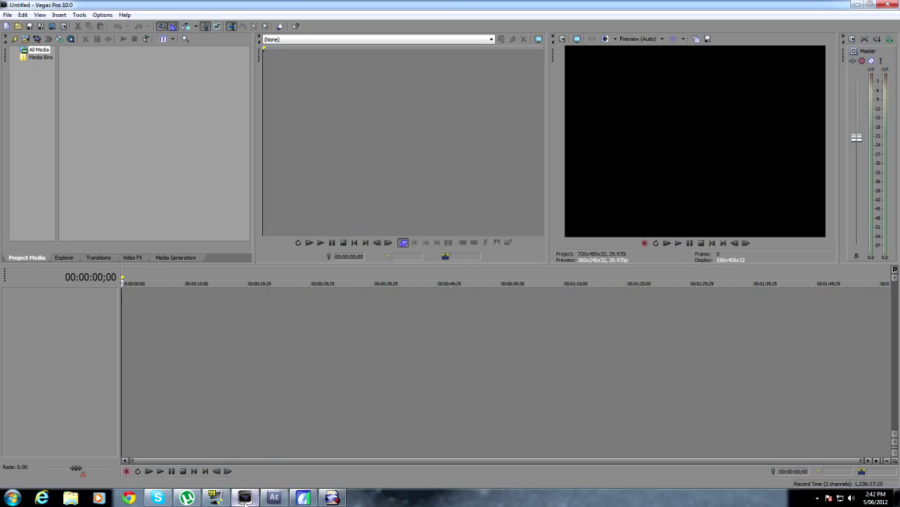
# Import 2012_6_5_13_6_44.MP4 into Project Media via File > Import > Media.
pyautogui.click(7, 15)
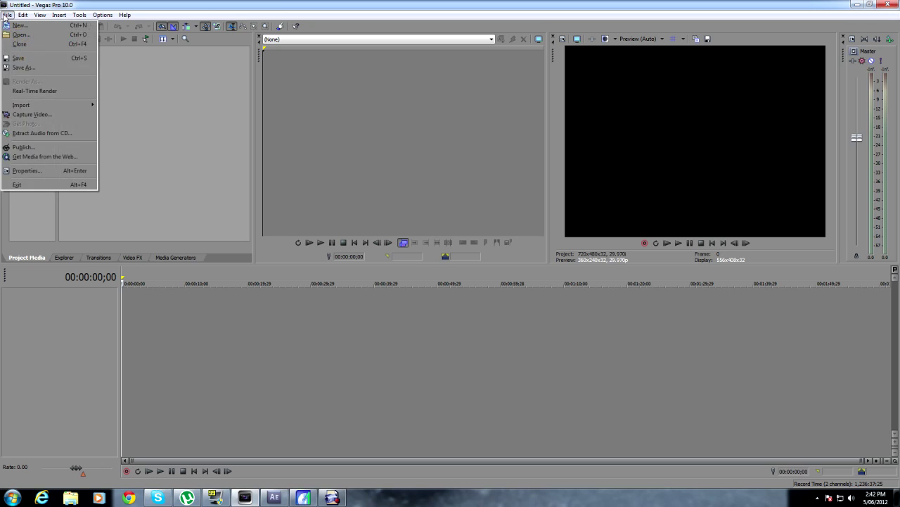
pyautogui.moveTo(79, 106)
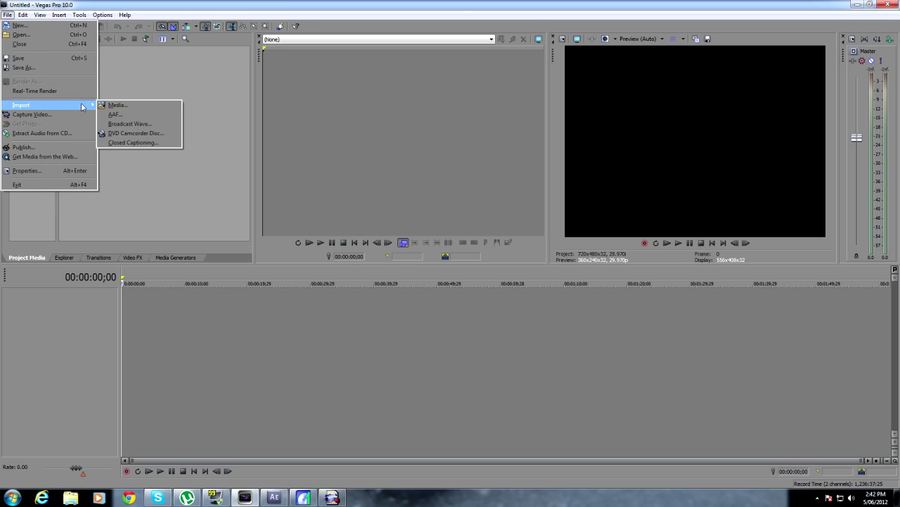
pyautogui.click(111, 106)
pyautogui.moveTo(574, 127); pyautogui.dragTo(581, 248)
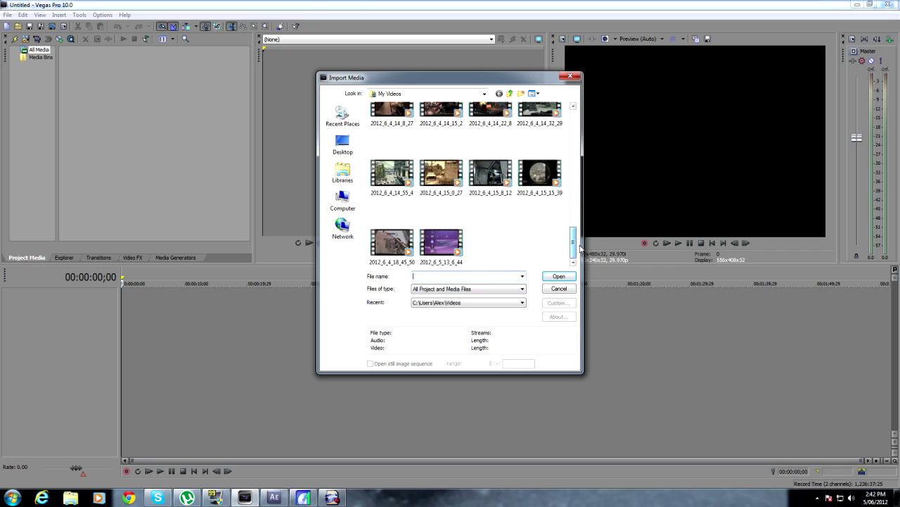
pyautogui.doubleClick(442, 249)
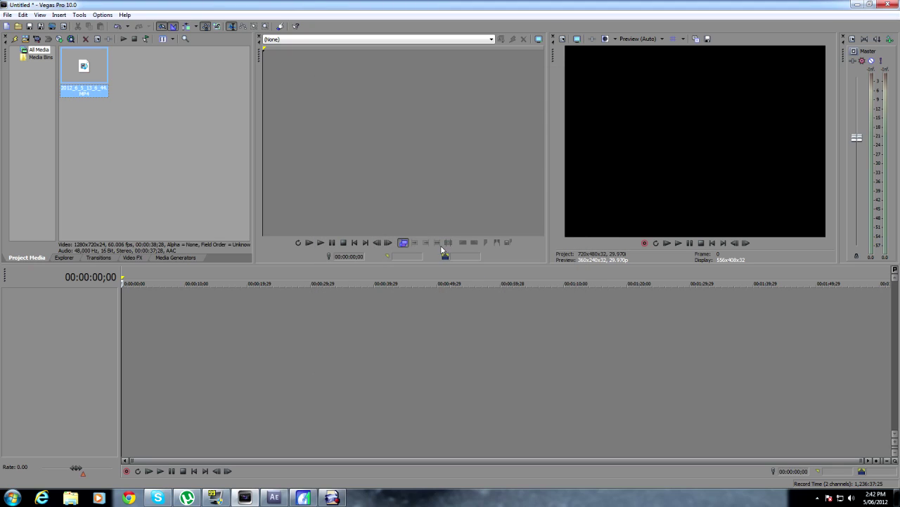
# Place the clip on the timeline and delete its audio track.
pyautogui.moveTo(91, 70); pyautogui.dragTo(118, 309)
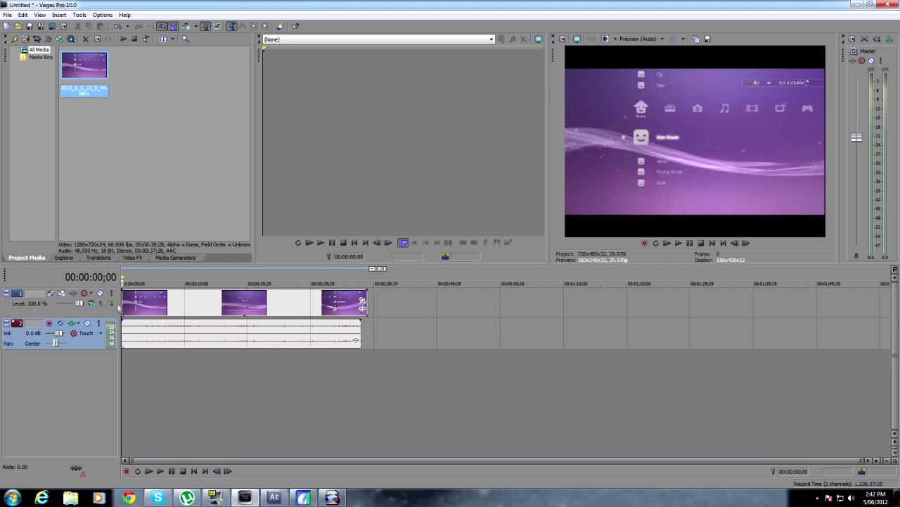
pyautogui.rightClick(97, 342)
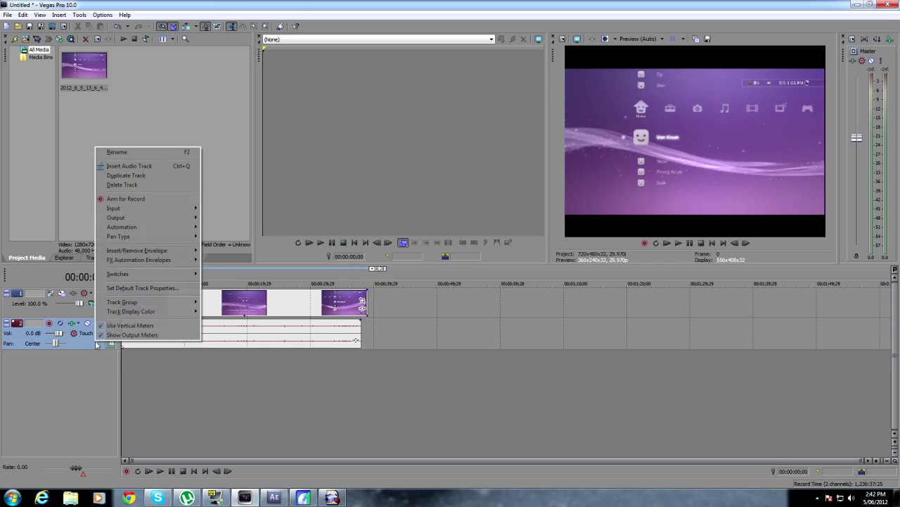
pyautogui.click(120, 185)
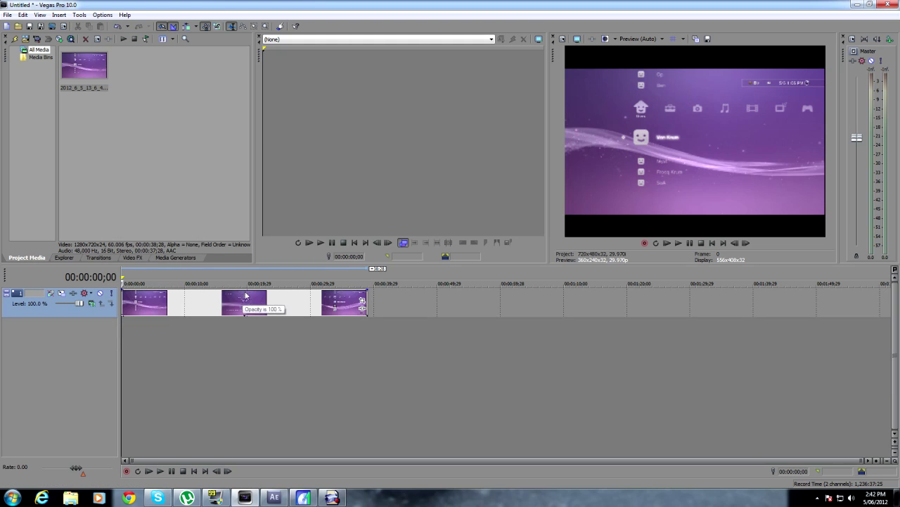
# Select all events and switch on Disable Resample for them.
pyautogui.hotkey('ctrl', 'a')
pyautogui.rightClick(295, 298)
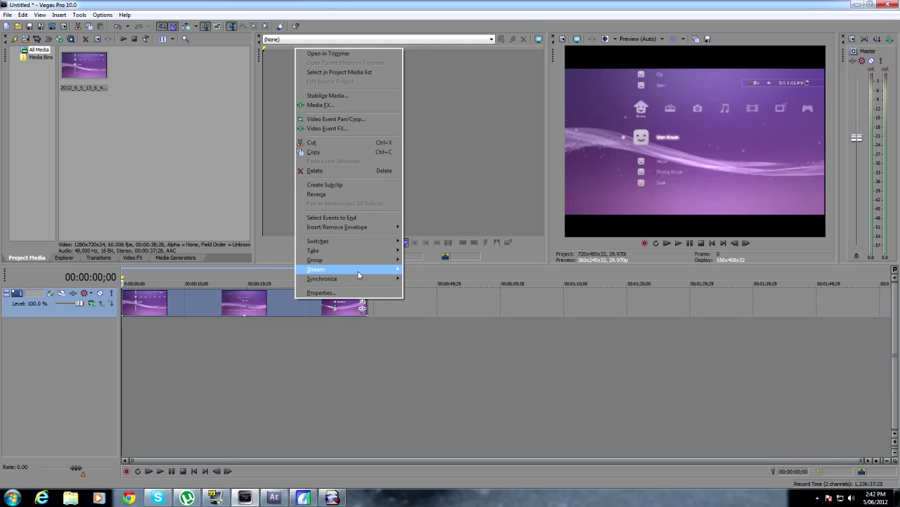
pyautogui.moveTo(376, 242)
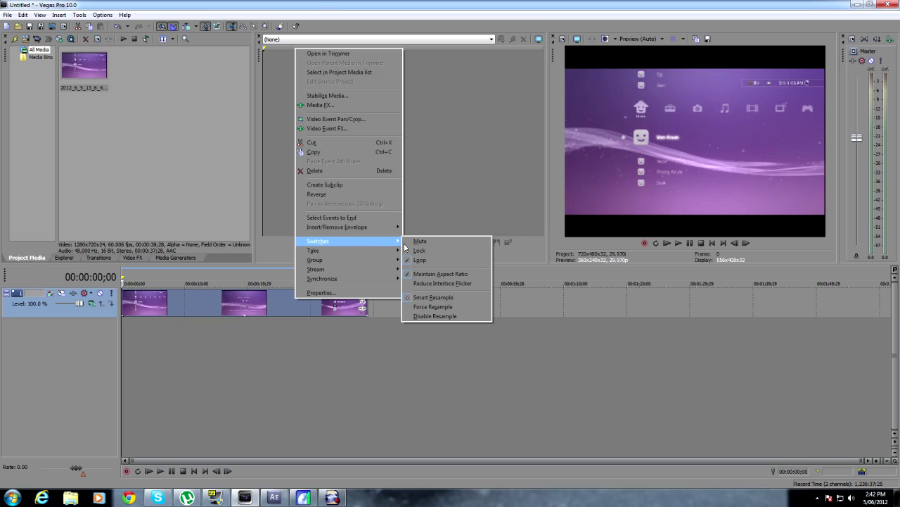
pyautogui.click(447, 317)
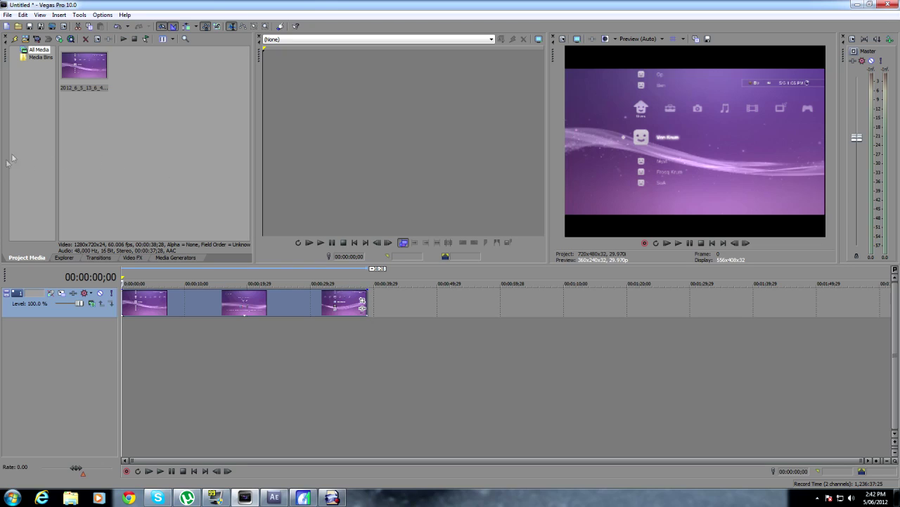
# In Render As, choose MainConcept AVC/AAC (*.mp4) and open its Custom 1280x720 encoding settings.
pyautogui.click(8, 15)
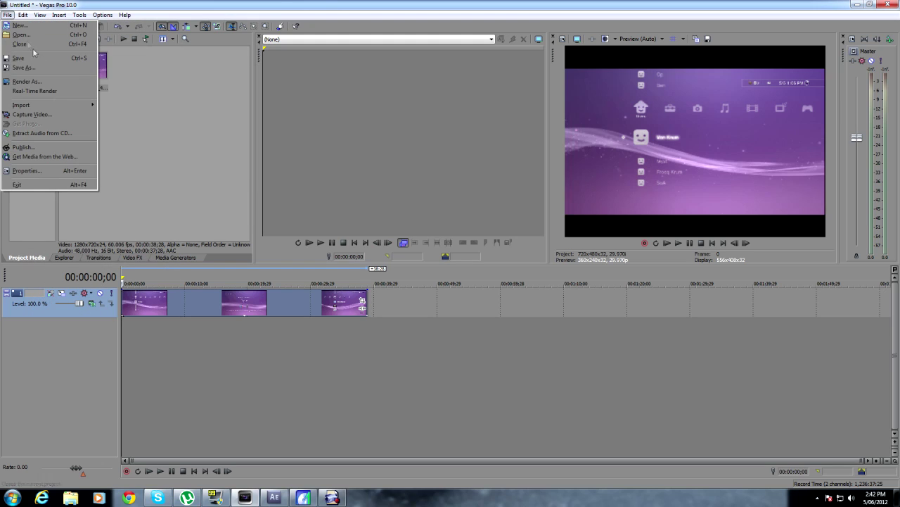
pyautogui.click(73, 81)
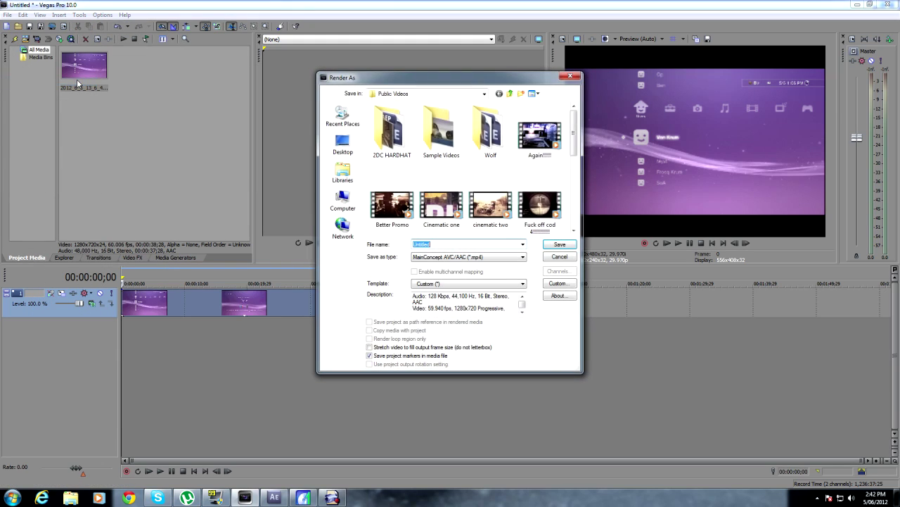
pyautogui.click(508, 259)
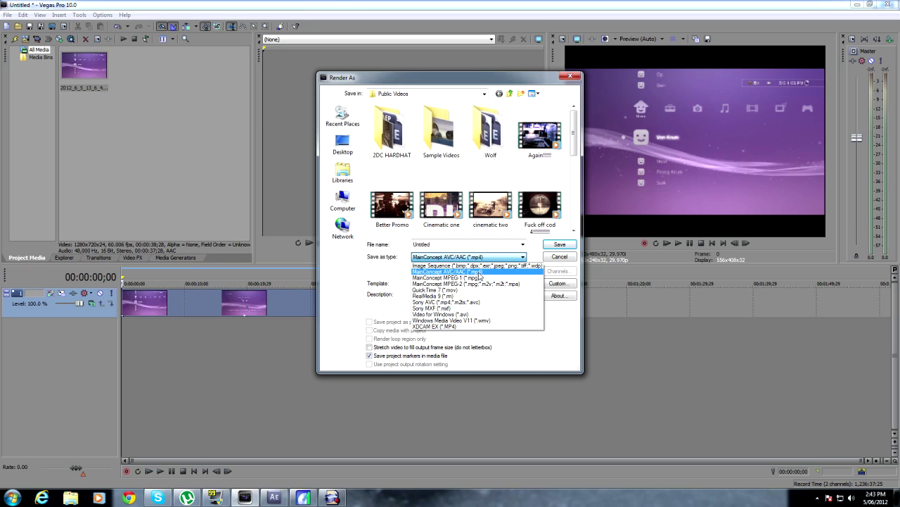
pyautogui.click(480, 273)
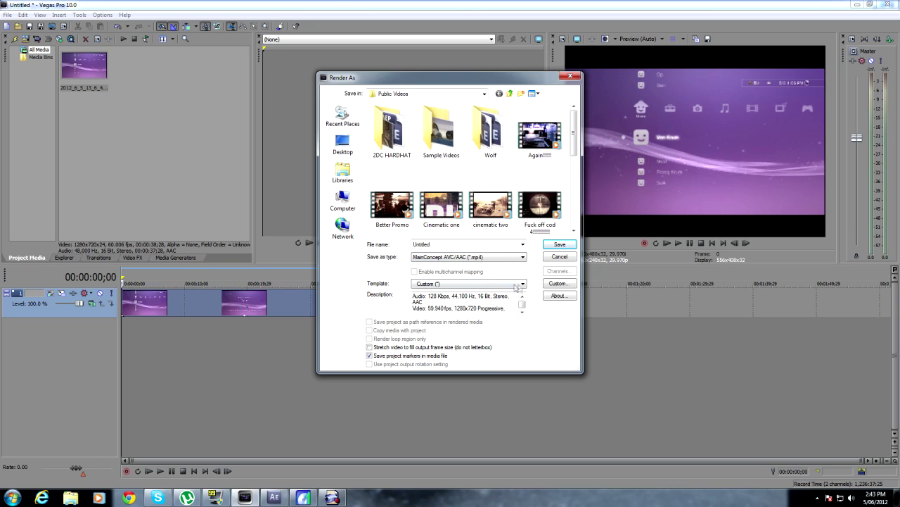
pyautogui.click(557, 283)
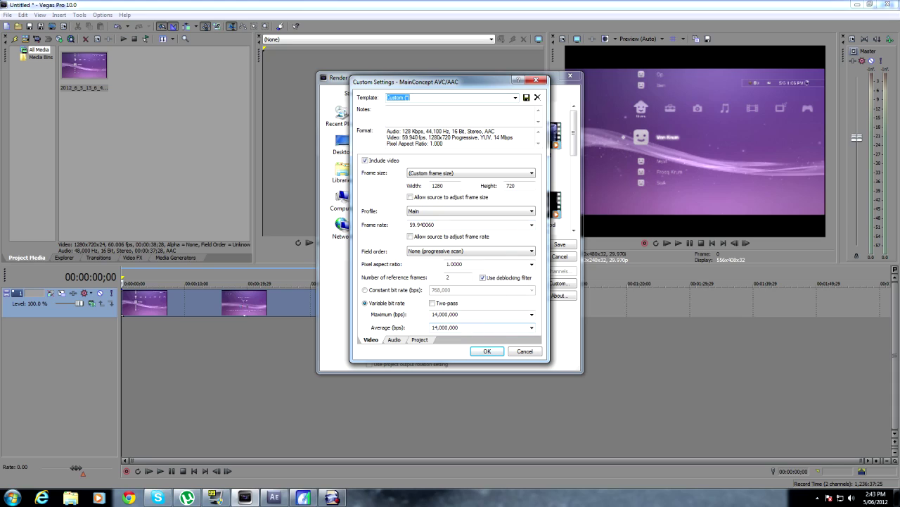
# Set video rendering quality to Best, name the output test, and start rendering test.mp4.
pyautogui.click(395, 340)
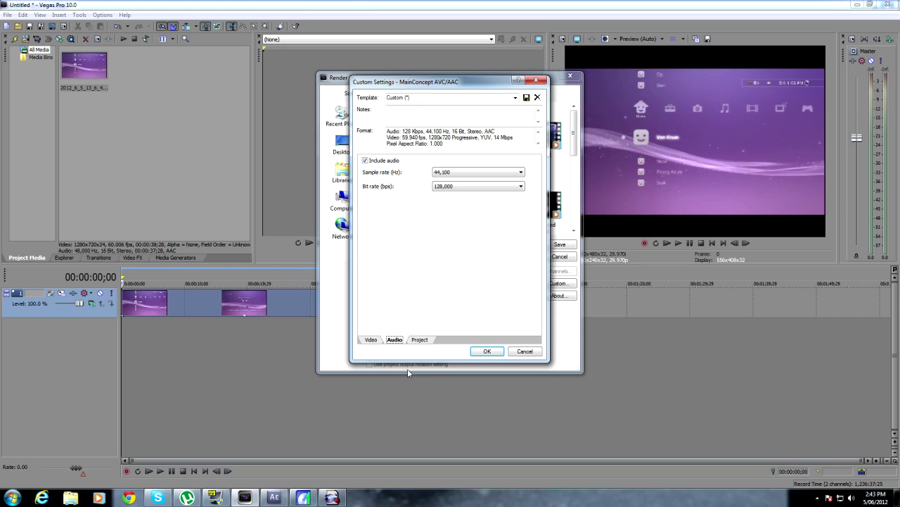
pyautogui.click(420, 340)
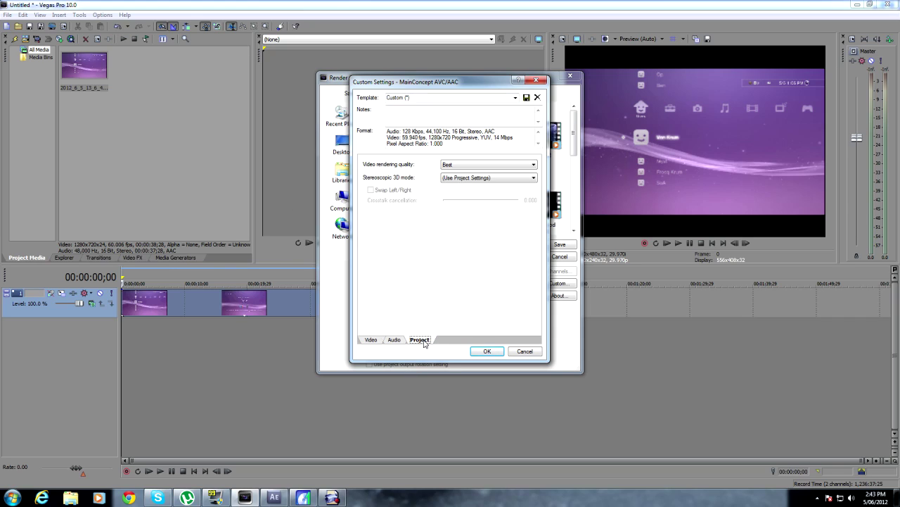
pyautogui.click(520, 164)
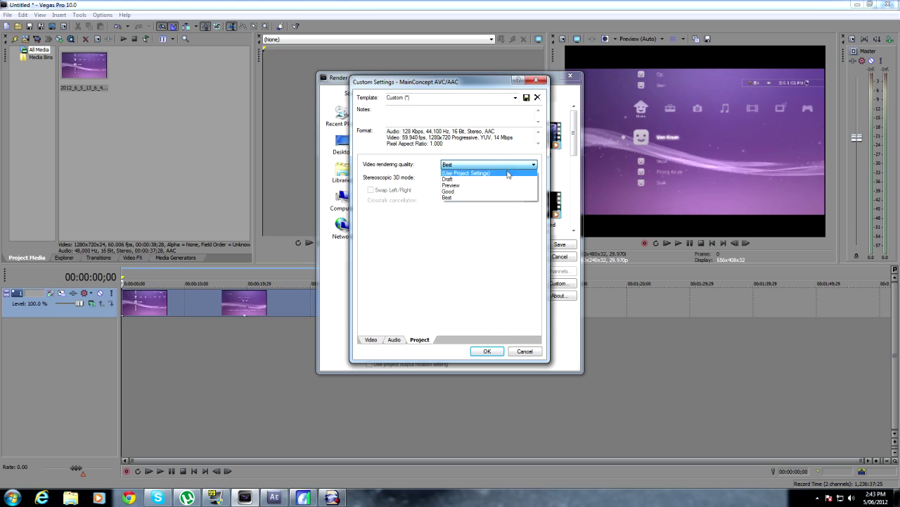
pyautogui.click(505, 198)
pyautogui.click(487, 351)
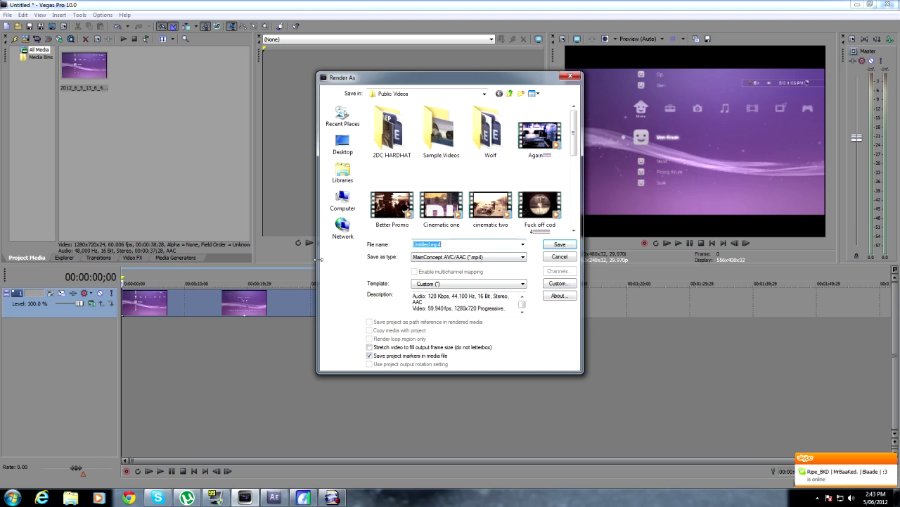
pyautogui.write('test')
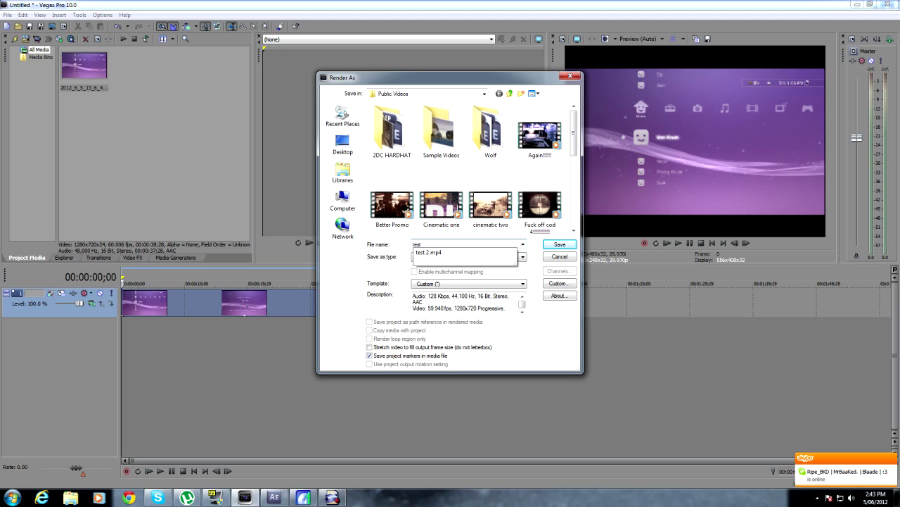
pyautogui.click(559, 244)
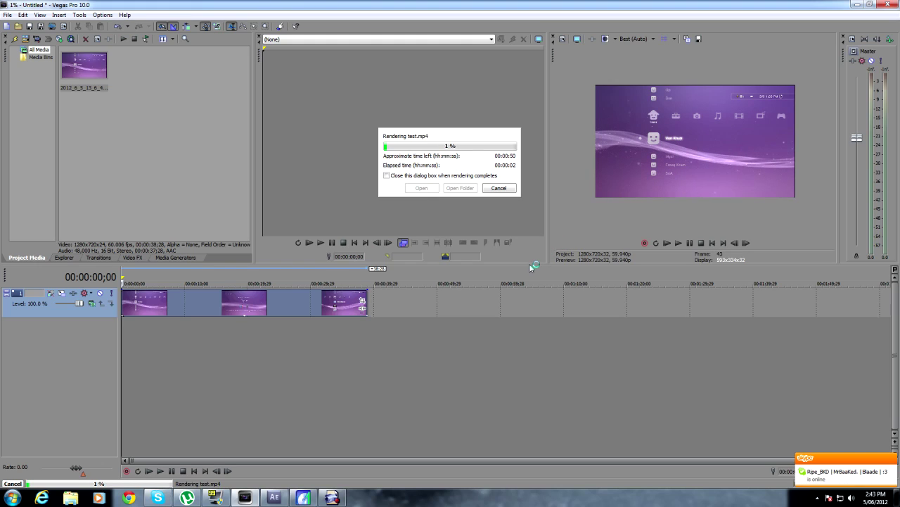
# Cancel the test.mp4 render at 4% progress.
pyautogui.click(502, 192)
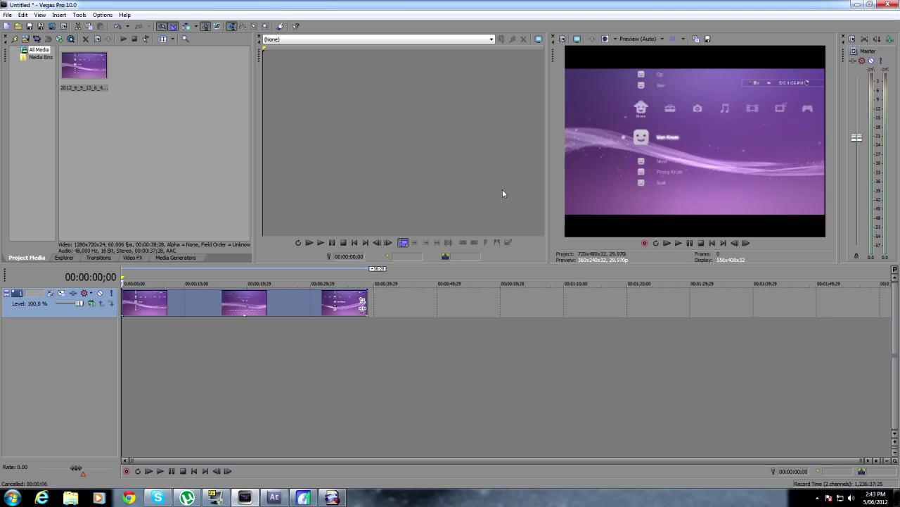
# In After Effects, import 2012_6_5_13_6_44.MP4 from the My Videos folder via File > Import > File.
pyautogui.click(274, 498)
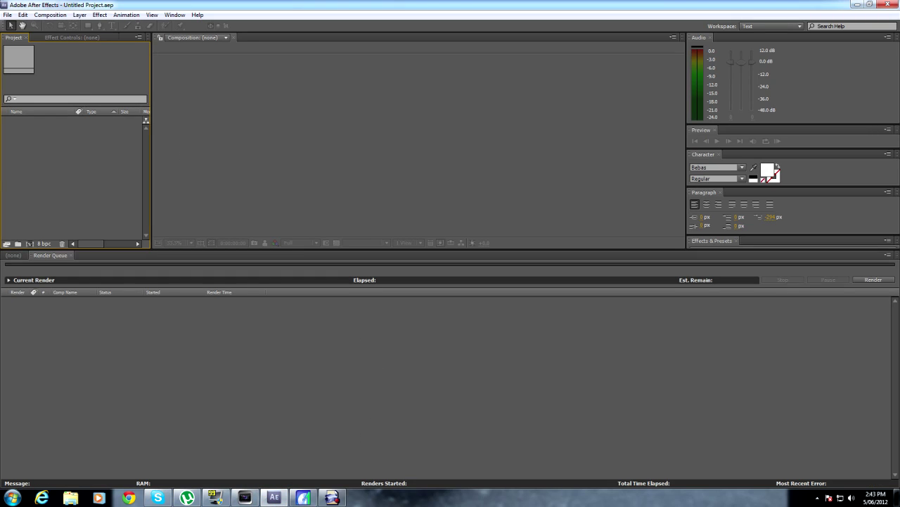
pyautogui.click(7, 15)
pyautogui.moveTo(134, 147)
pyautogui.click(162, 147)
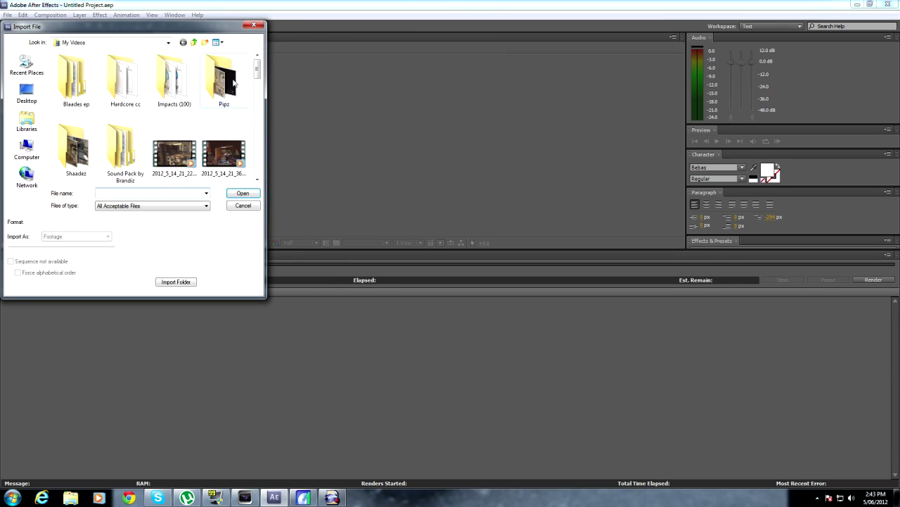
pyautogui.moveTo(257, 67); pyautogui.dragTo(258, 159)
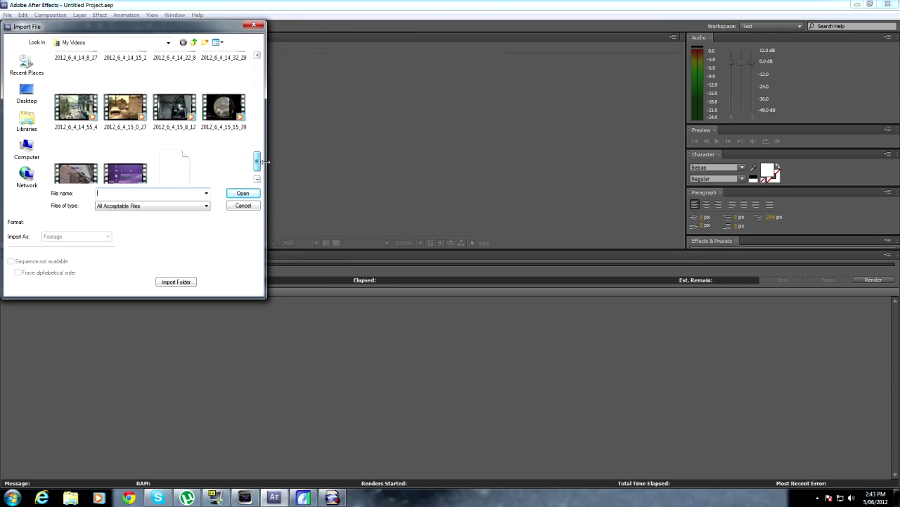
pyautogui.doubleClick(126, 173)
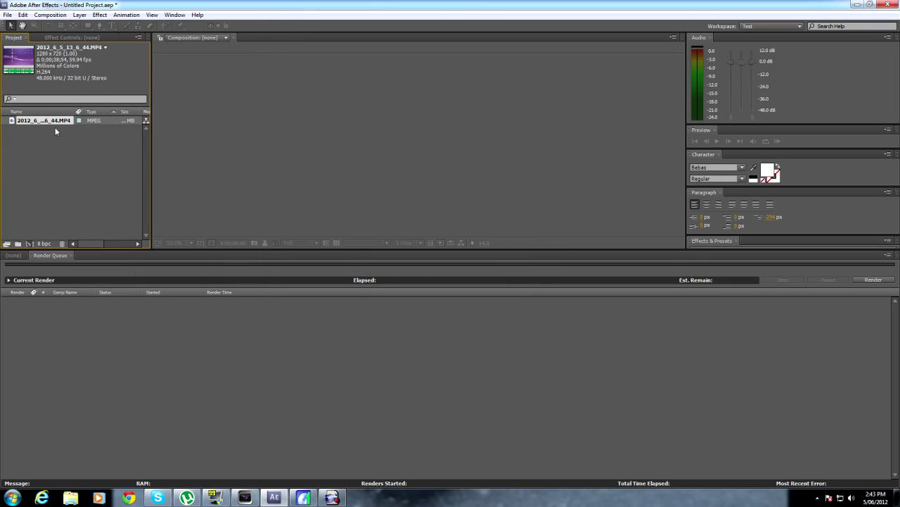
# Create a 1280x720, 59.94 fps composition from the clip and enlarge its layer slightly.
pyautogui.moveTo(52, 121); pyautogui.dragTo(29, 246)
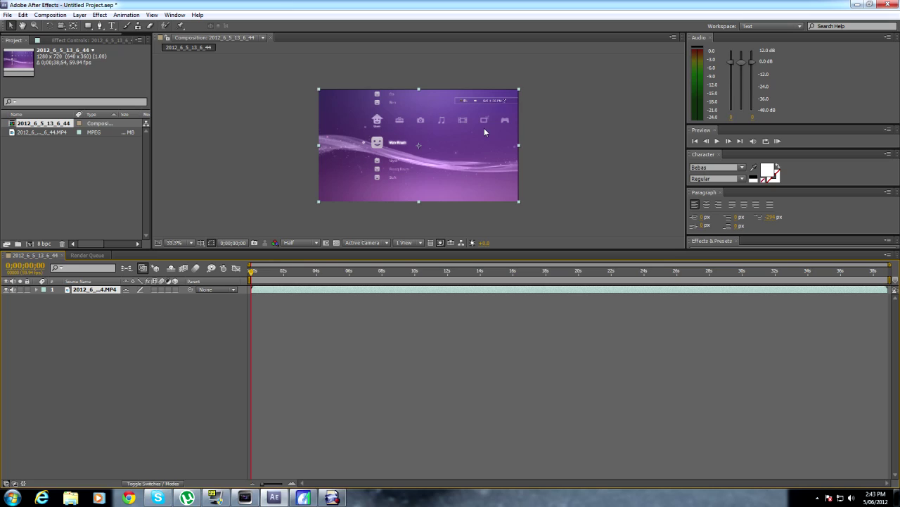
pyautogui.moveTo(520, 91); pyautogui.dragTo(524, 92)
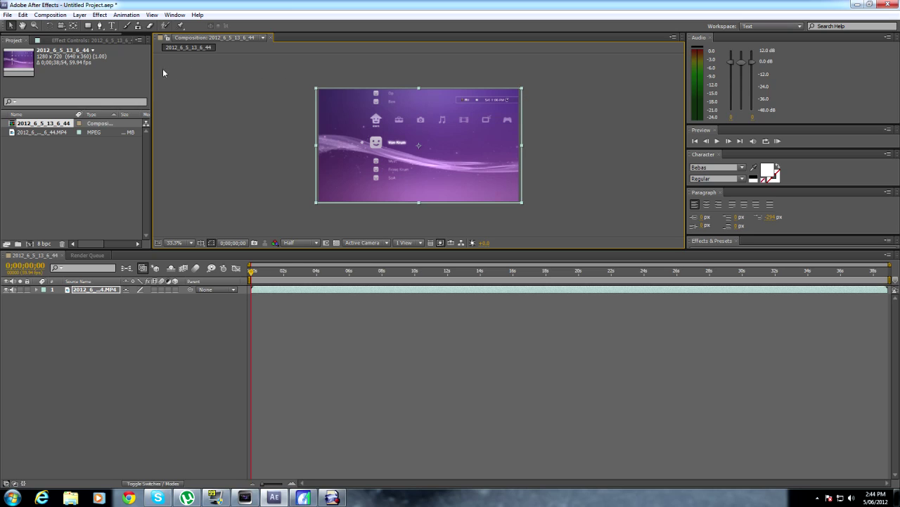
# Add the composition to the Render Queue with an H.264 output module and audio output enabled.
pyautogui.click(50, 15)
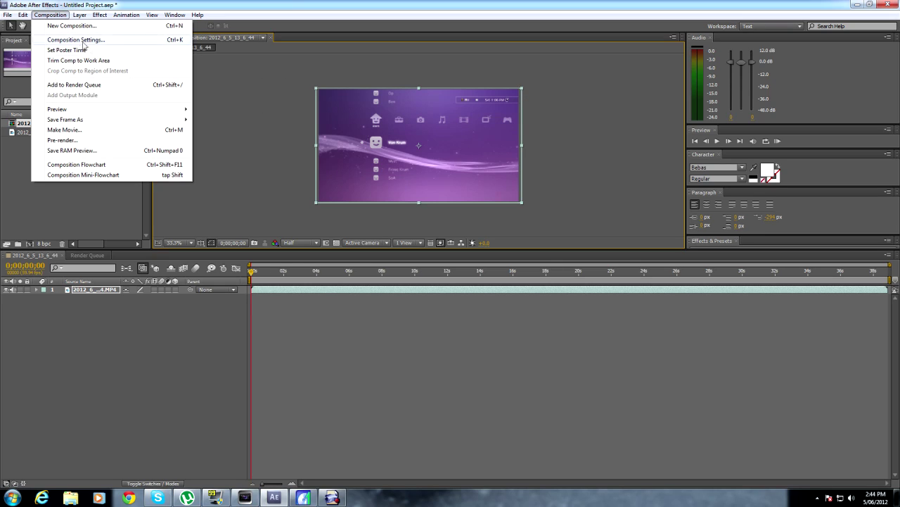
pyautogui.click(109, 85)
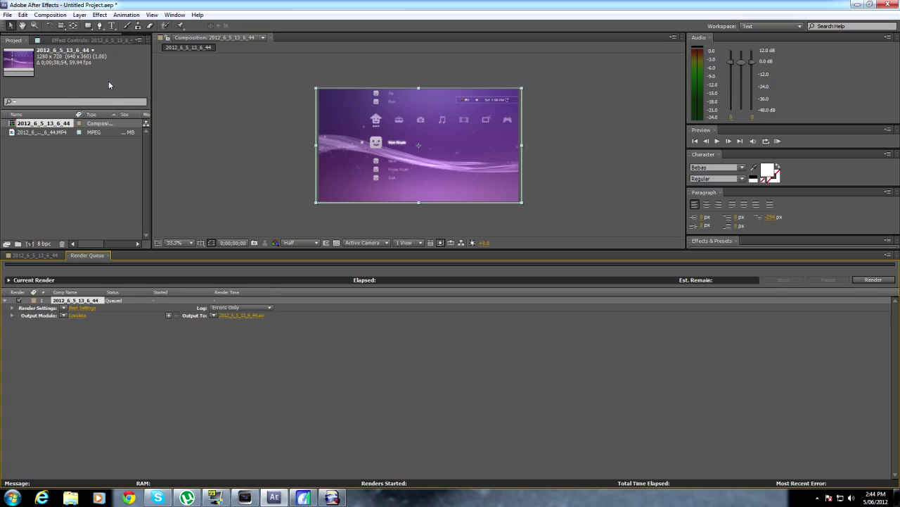
pyautogui.click(79, 315)
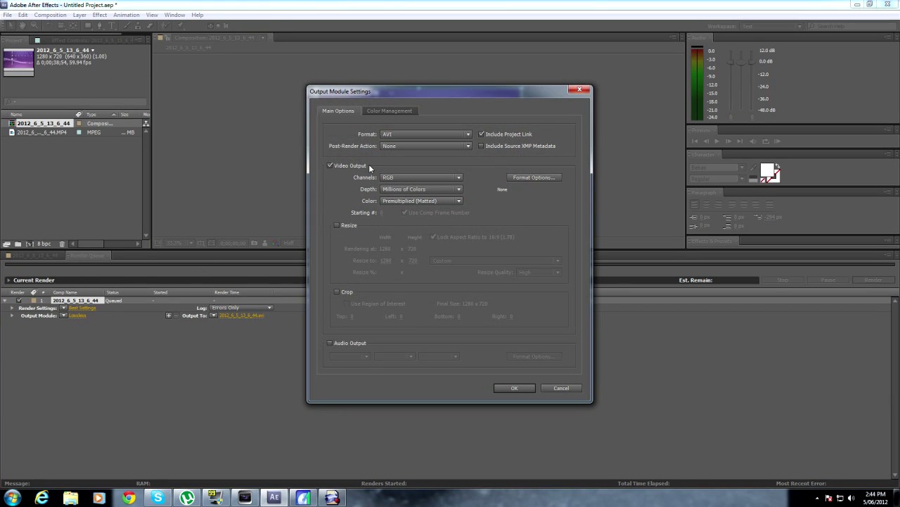
pyautogui.click(466, 135)
pyautogui.click(447, 199)
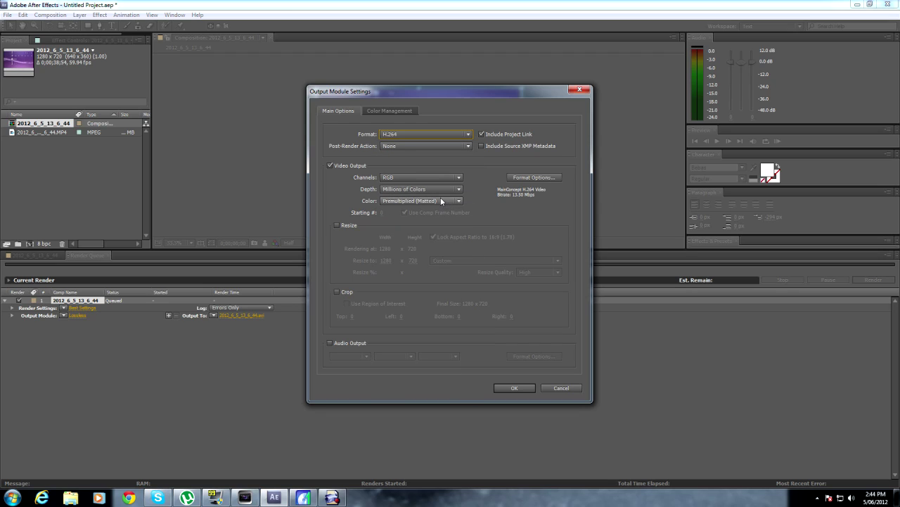
pyautogui.click(529, 177)
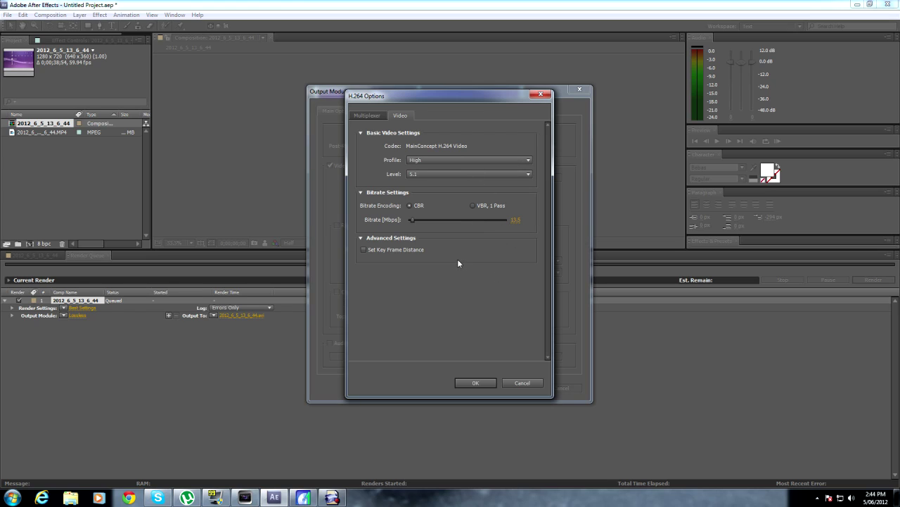
pyautogui.click(476, 383)
pyautogui.click(331, 344)
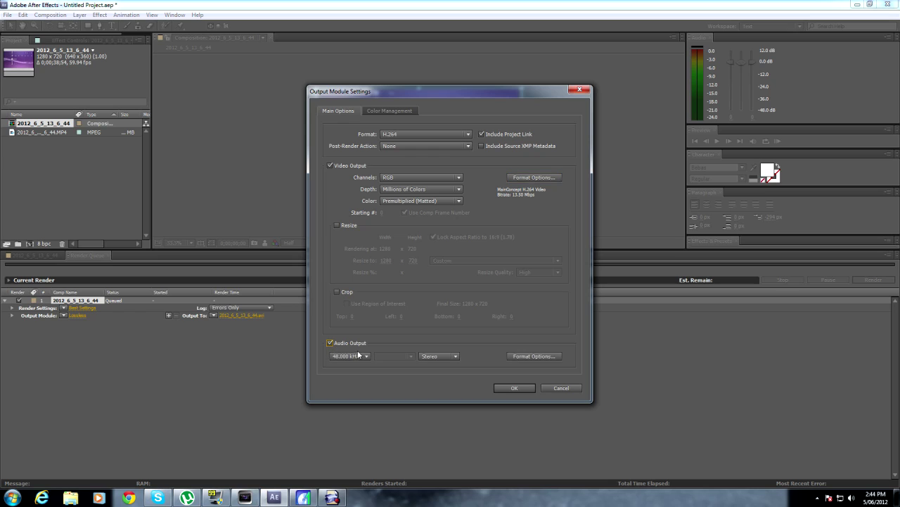
pyautogui.click(515, 388)
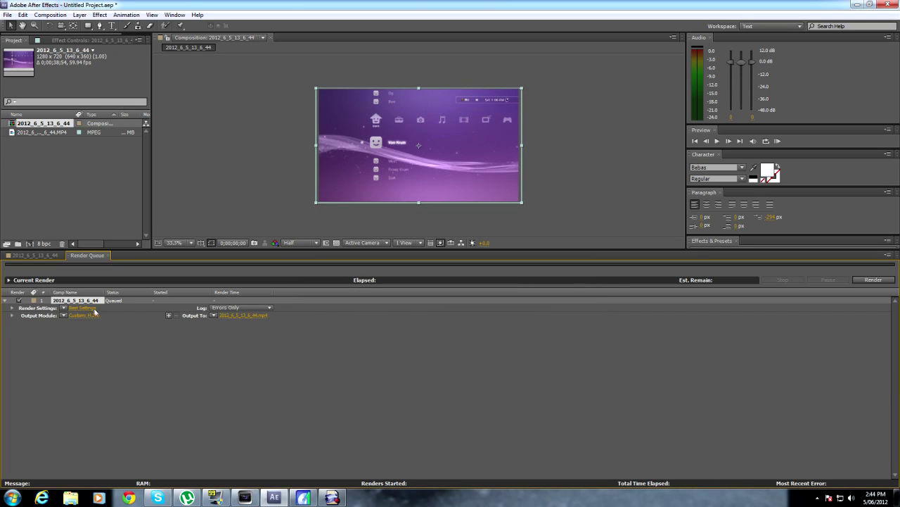
# Switch the queued item's Best Settings render settings to use the OpenGL Renderer.
pyautogui.click(88, 308)
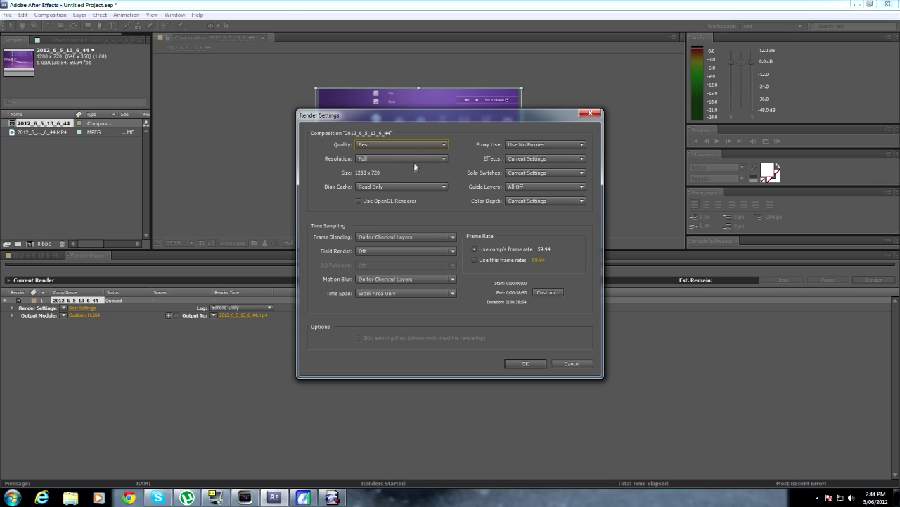
pyautogui.click(359, 200)
pyautogui.click(529, 364)
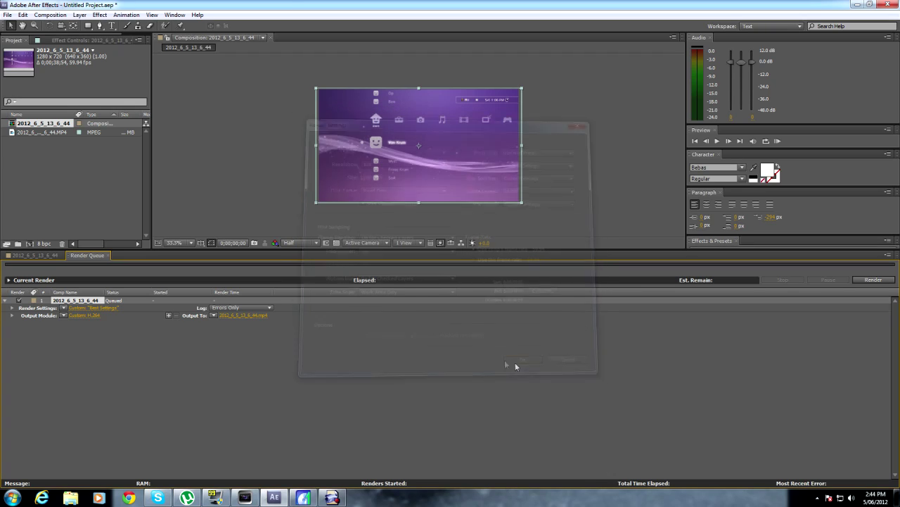
pyautogui.click(256, 317)
# Save the output as test 2.mp4 in Videos, overwriting the existing file, and render the composition.
pyautogui.write('t')
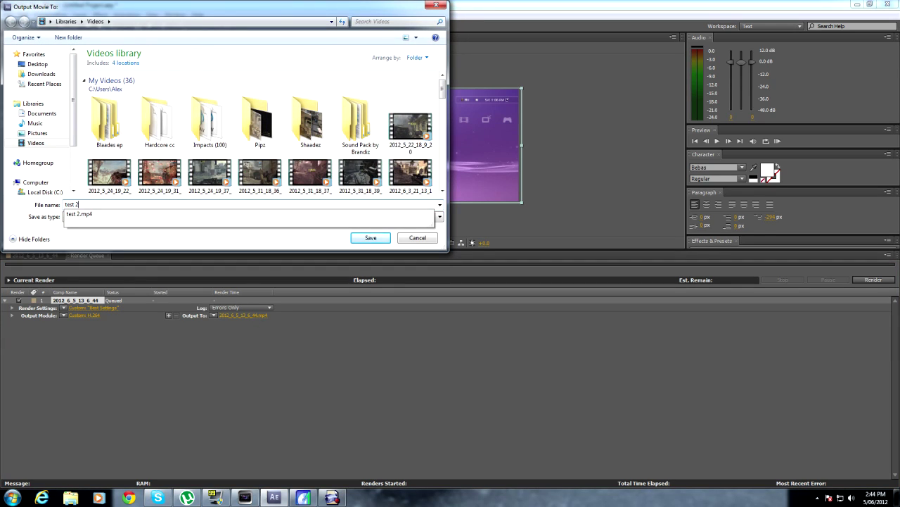
pyautogui.write('est 2')
pyautogui.click(218, 80)
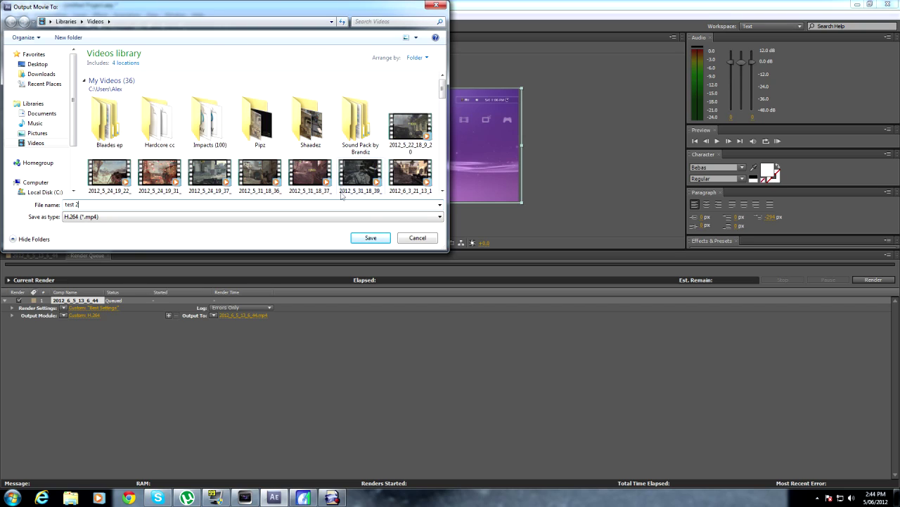
pyautogui.click(371, 238)
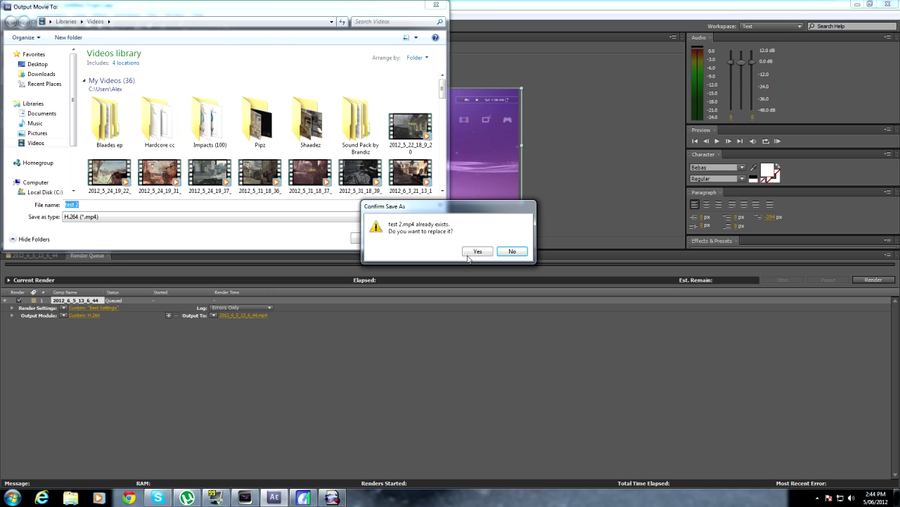
pyautogui.click(476, 252)
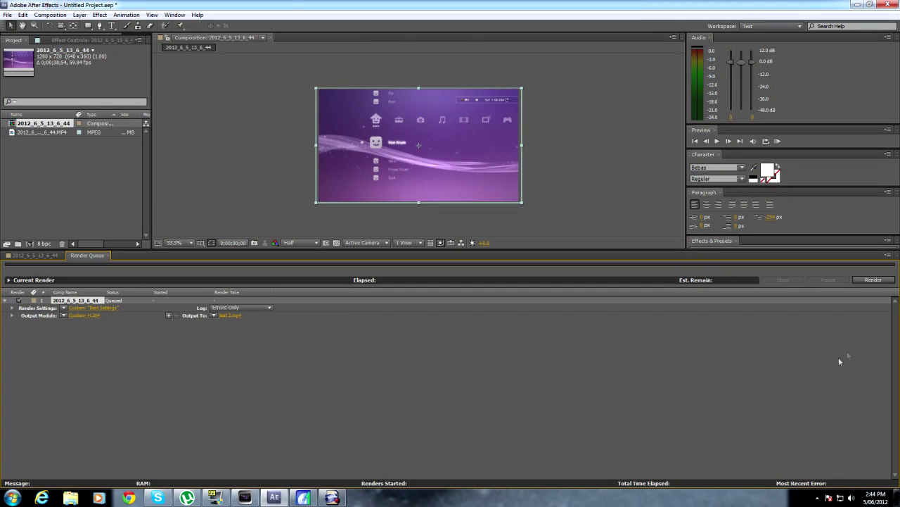
pyautogui.click(873, 280)
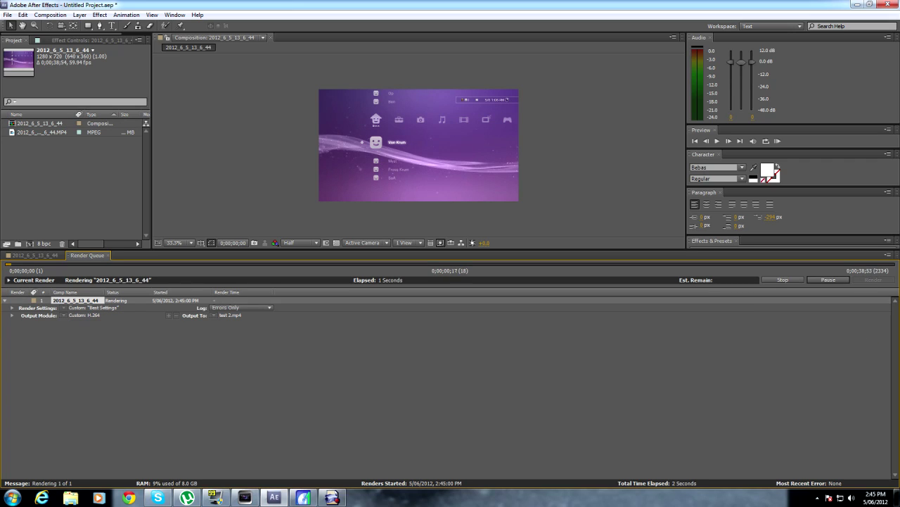